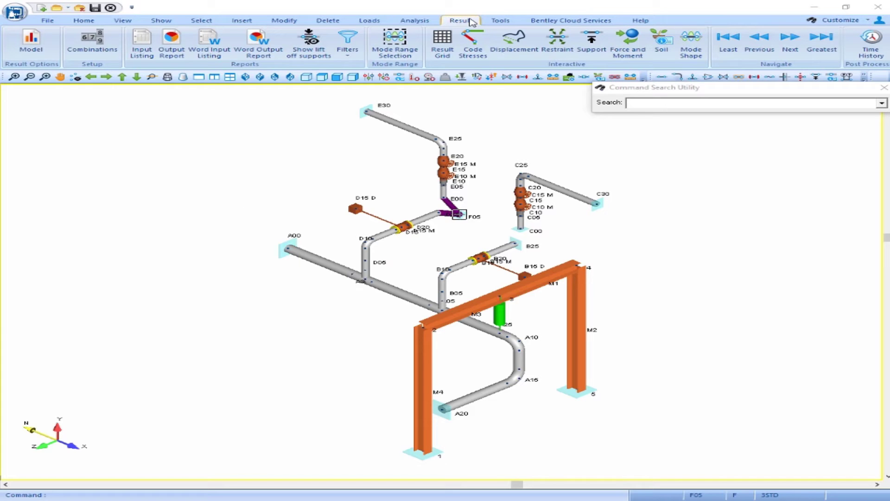
# Plot code stress ratios on screen for All load combinations and zoom in to point A20.
pyautogui.click(473, 53)
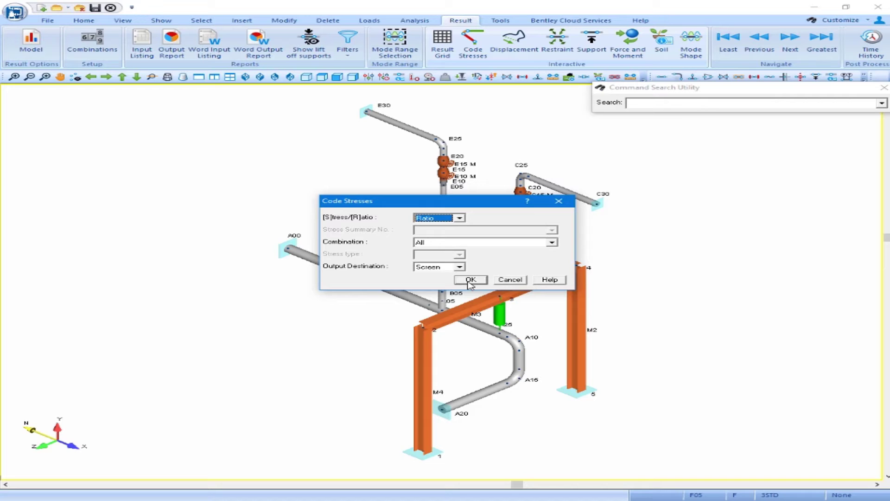
pyautogui.click(551, 242)
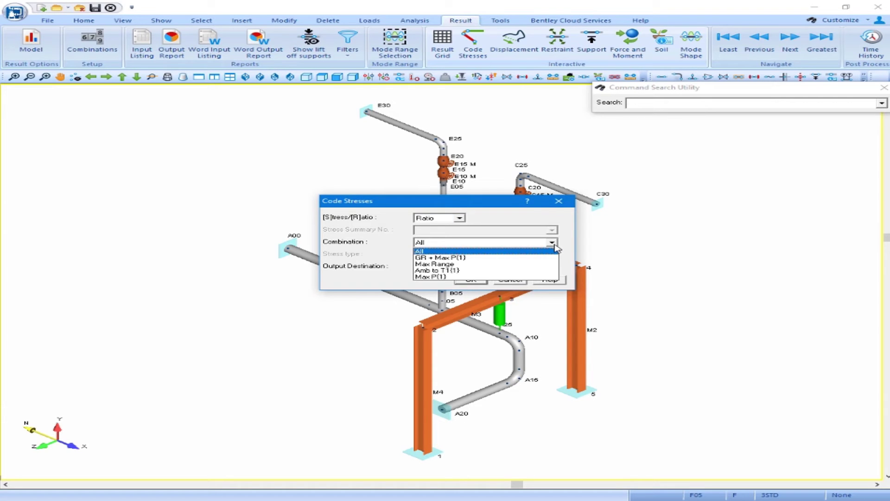
pyautogui.click(552, 243)
pyautogui.click(467, 280)
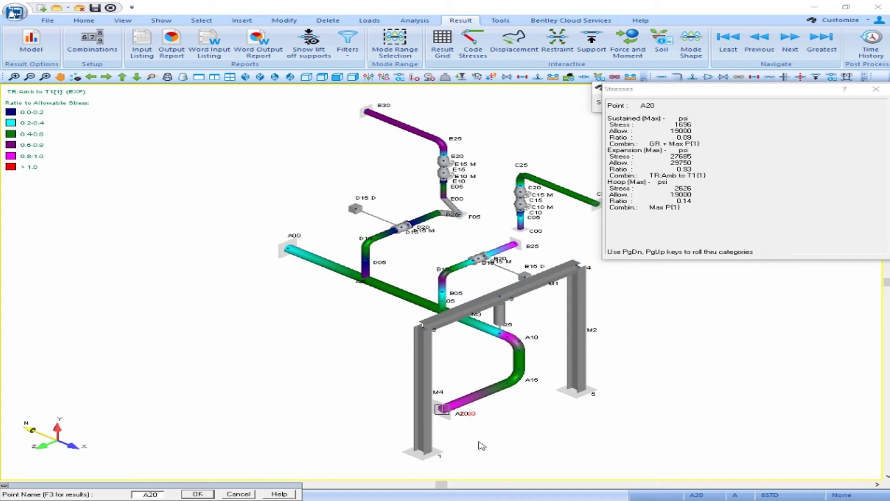
pyautogui.scroll(3, 477, 444)
pyautogui.scroll(3, 472, 440)
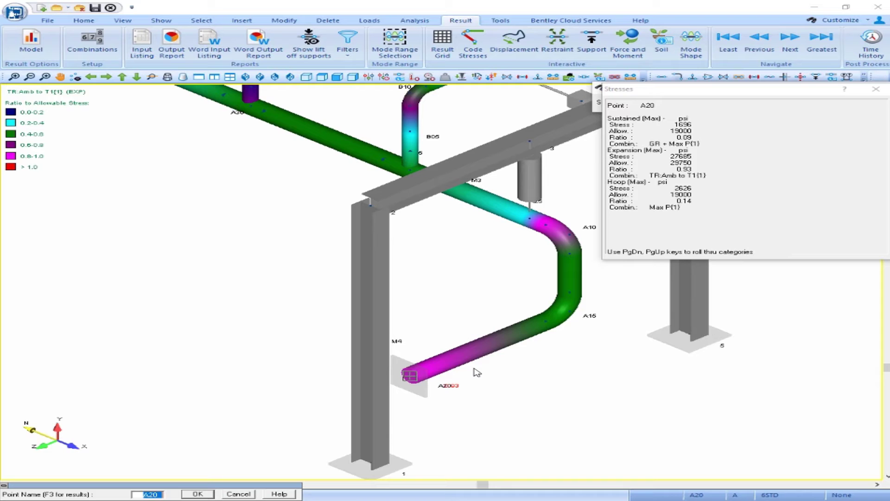
# Step through the result grid's Force/Moment, Anchor, Support and Code Stresses tables, then close it.
pyautogui.click(442, 52)
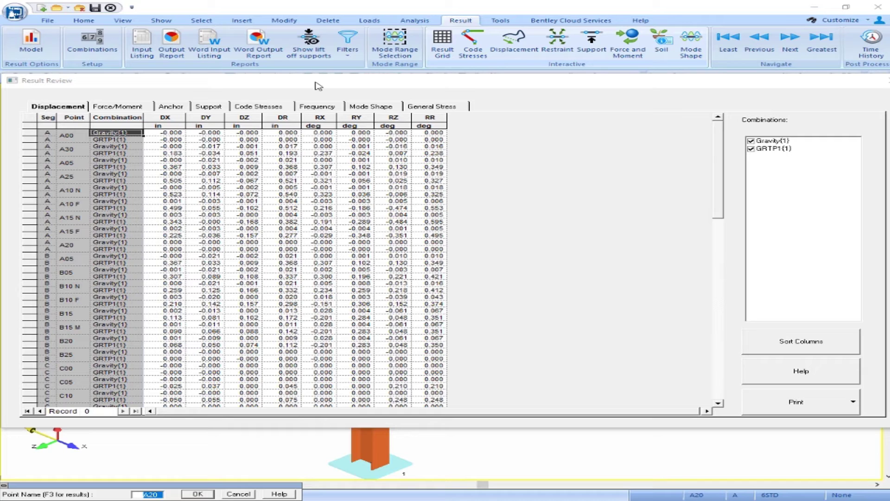
pyautogui.click(126, 107)
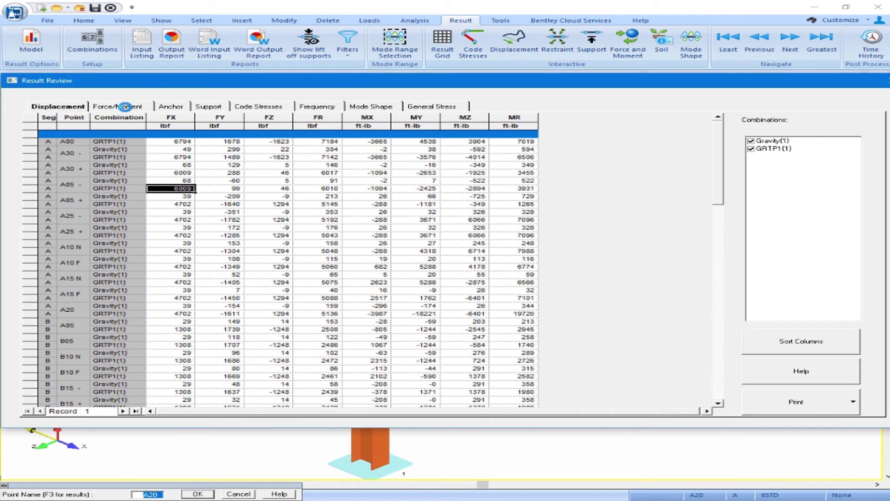
pyautogui.click(171, 107)
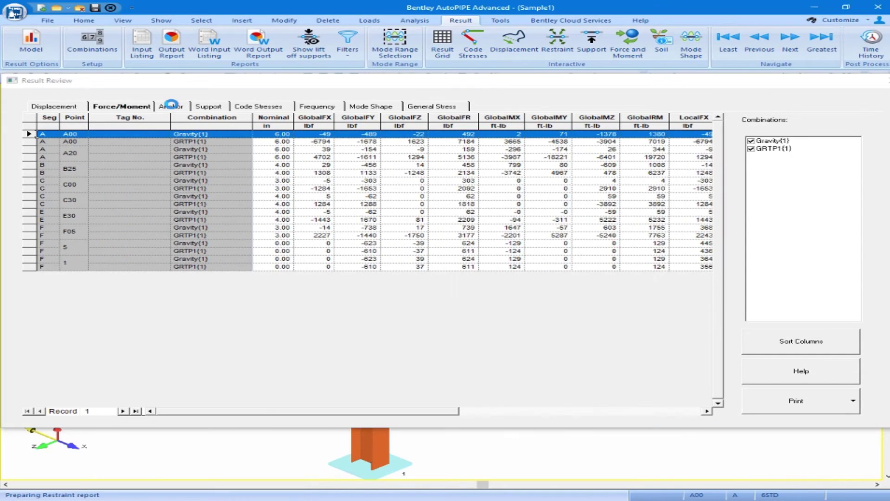
pyautogui.click(208, 107)
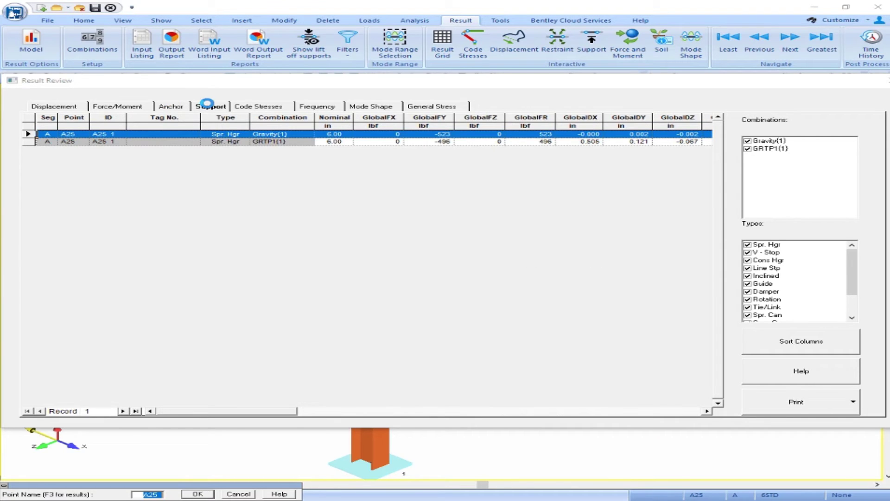
pyautogui.click(269, 107)
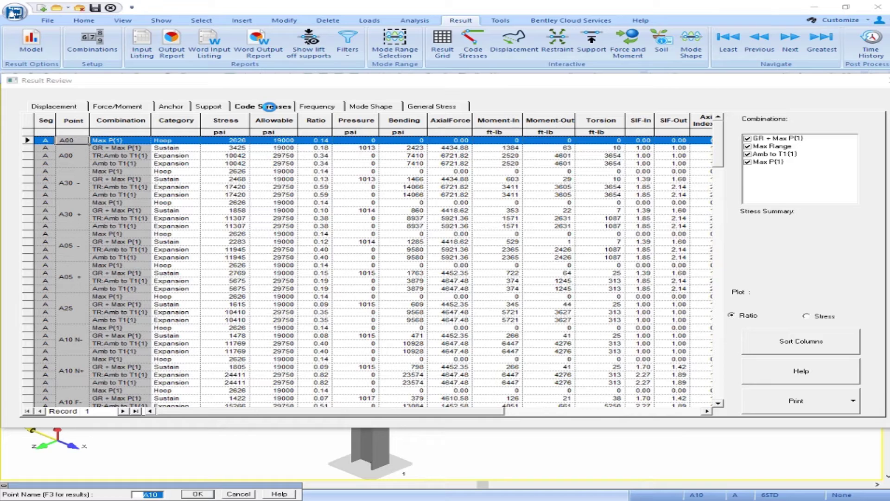
pyautogui.click(886, 81)
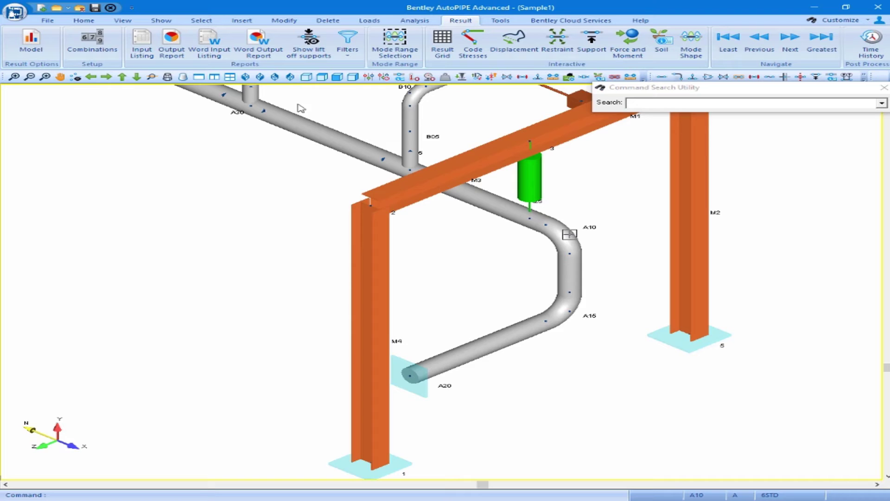
# Generate the output report with only the Equipment and Reference Loads sections selected.
pyautogui.click(171, 55)
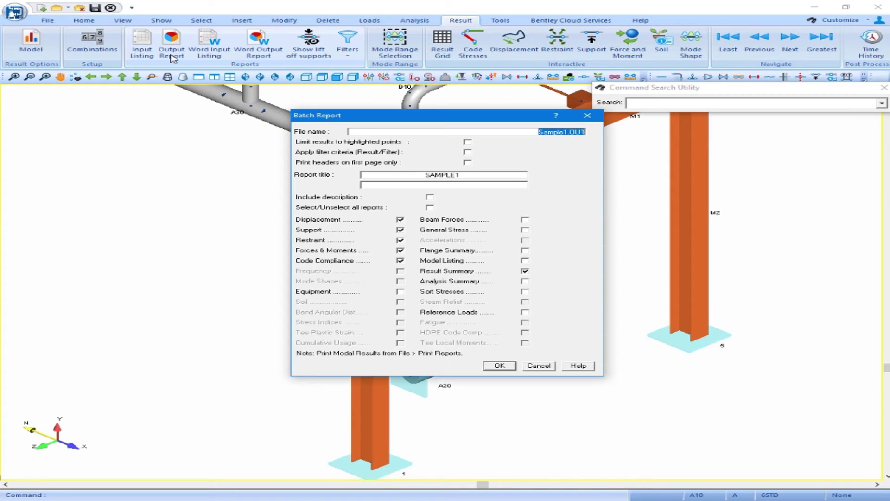
pyautogui.click(430, 209)
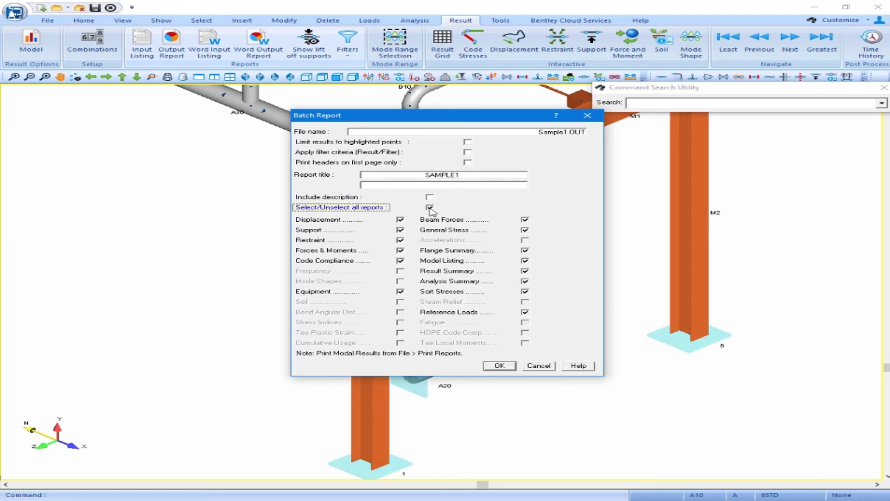
pyautogui.click(430, 208)
pyautogui.click(401, 293)
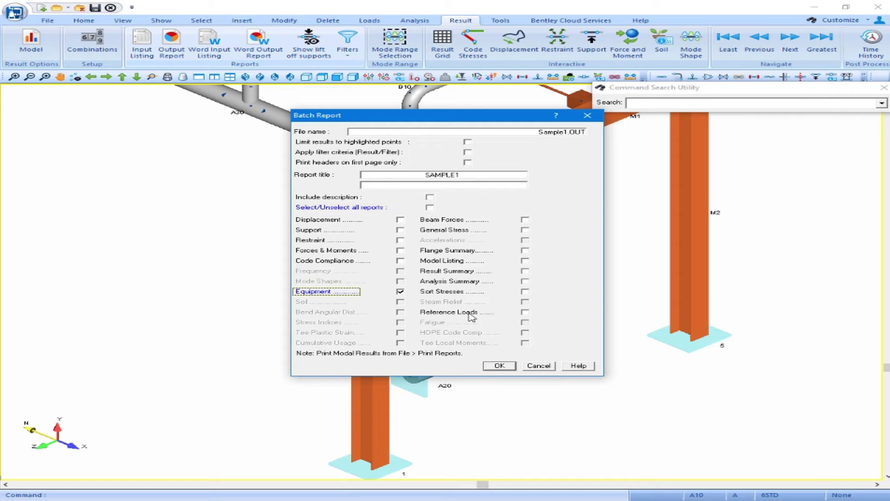
pyautogui.click(525, 313)
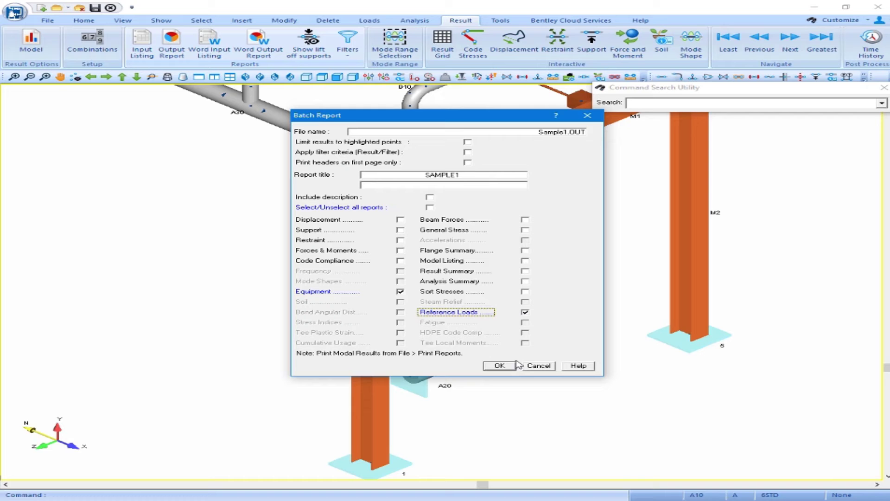
pyautogui.click(499, 366)
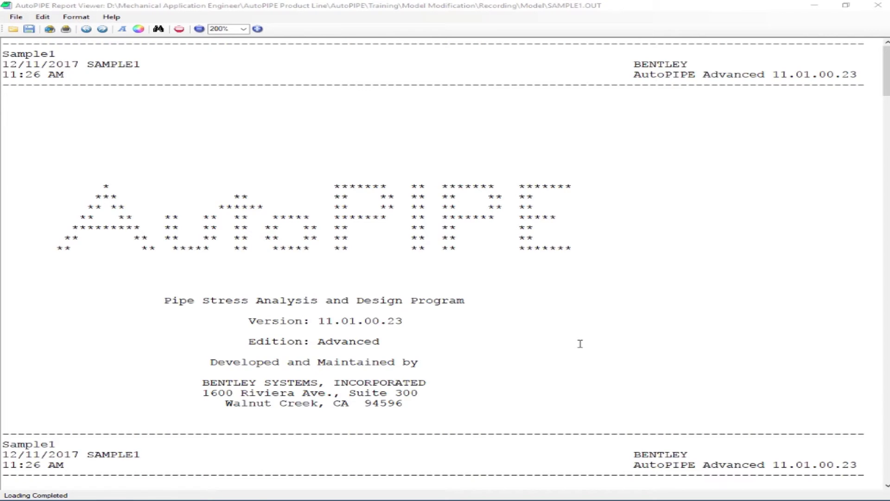
# Scroll SAMPLE1.OUT past the contents and PUMP1 Gravity{1} API 610 checks to the GRTP1{1} section.
pyautogui.scroll(-3, 580, 343)
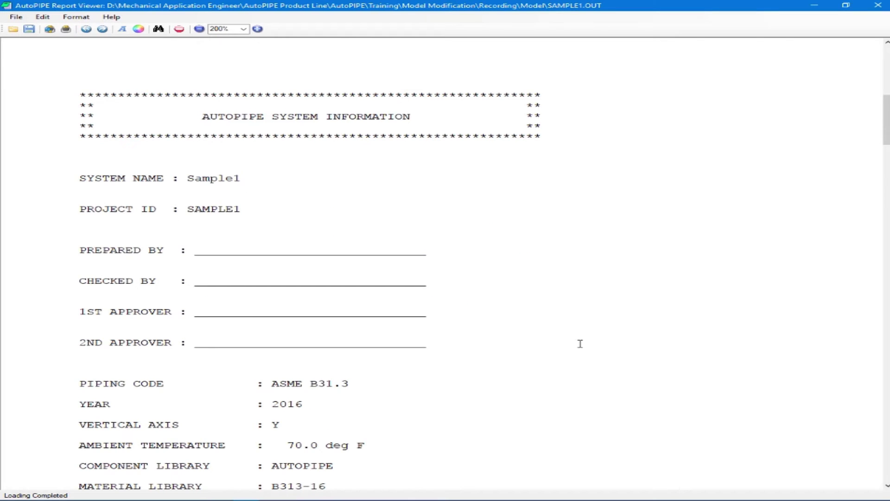
pyautogui.scroll(-10, 580, 343)
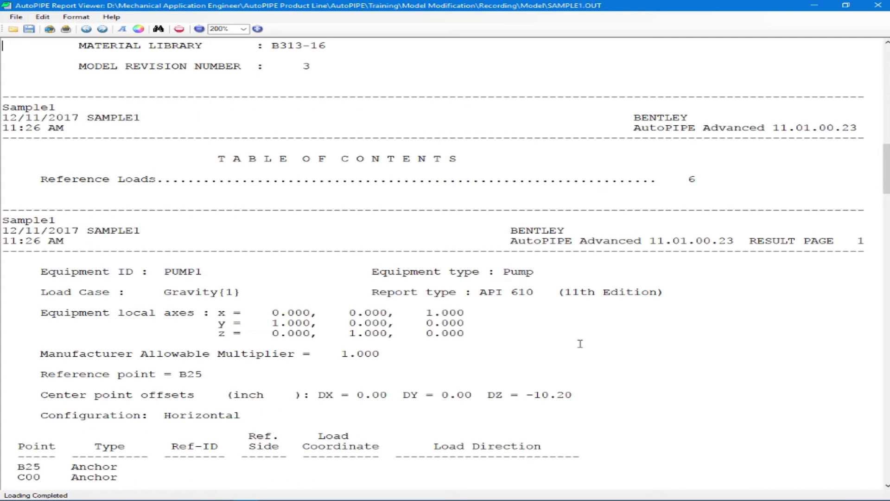
pyautogui.scroll(-1, 632, 340)
pyautogui.scroll(-5, 631, 343)
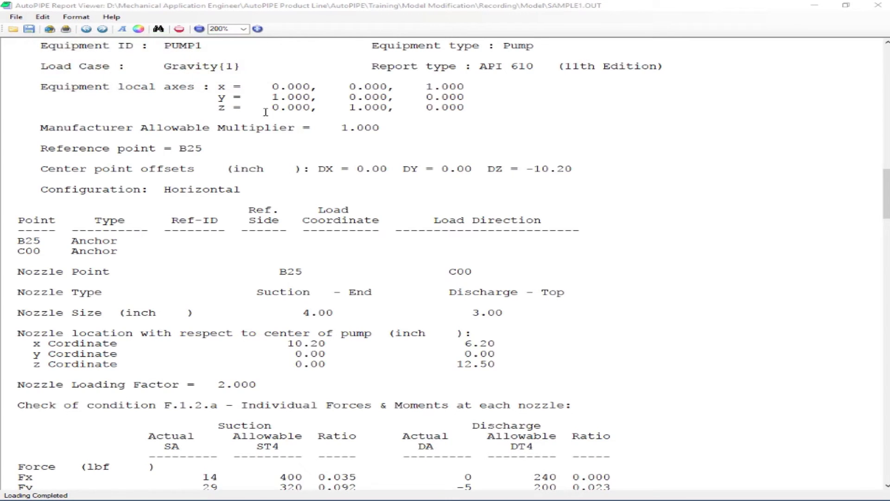
pyautogui.click(346, 308)
pyautogui.scroll(-10, 361, 292)
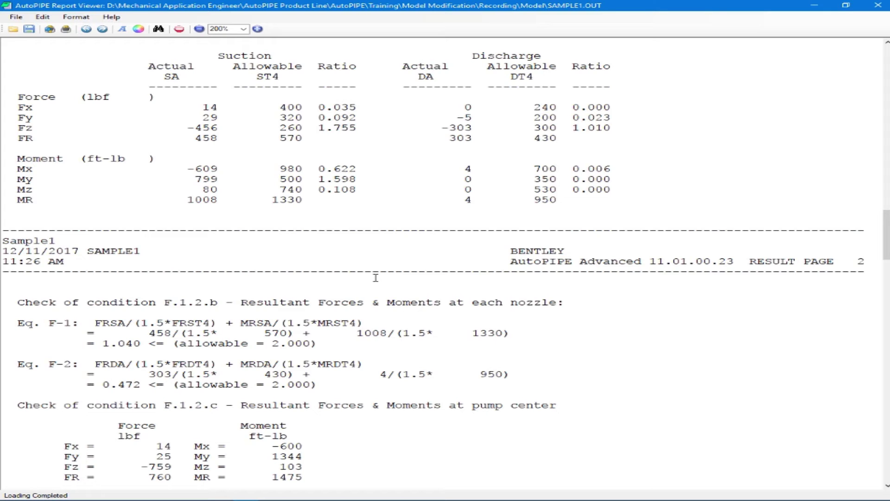
pyautogui.scroll(-6, 375, 277)
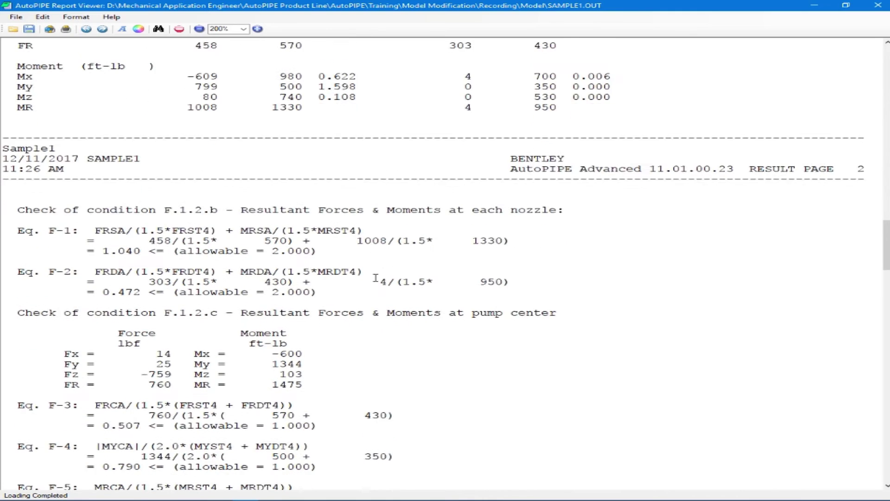
pyautogui.scroll(-3, 375, 277)
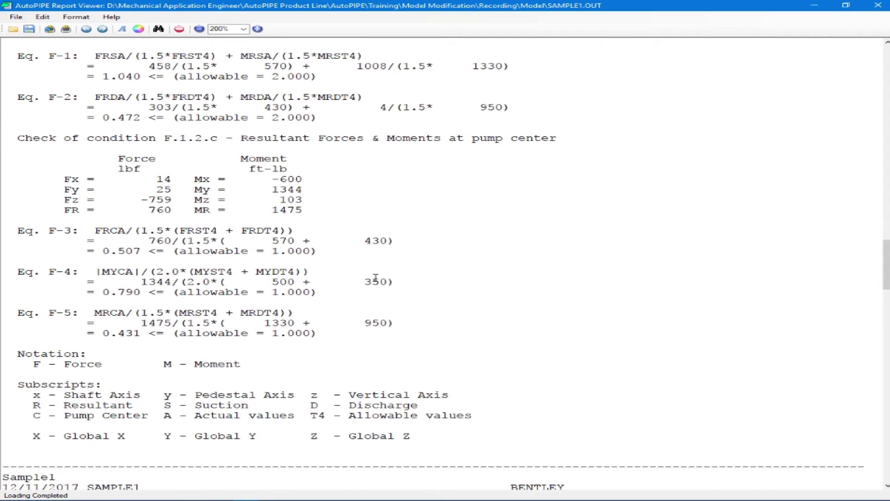
pyautogui.scroll(-15, 375, 277)
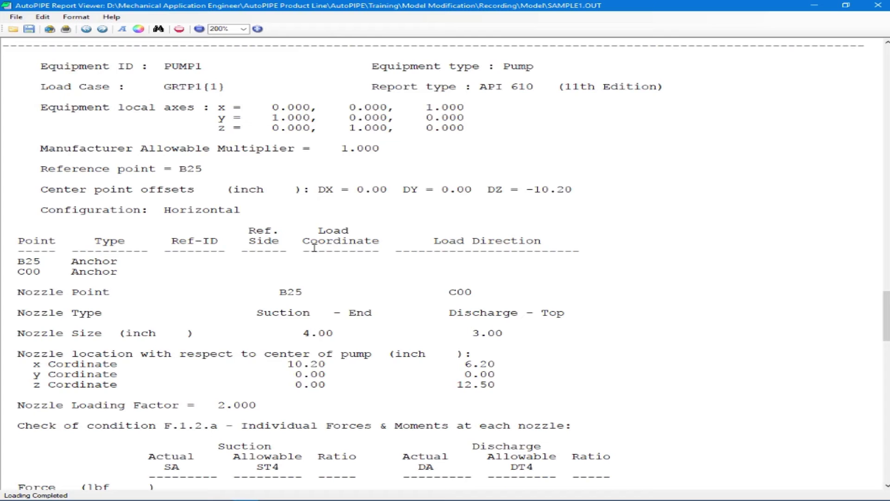
# Scroll through the GRTP1{1} nozzle tables and Eq. F-1 to F-5 results to the Equipment Summary Report.
pyautogui.scroll(-9, 314, 248)
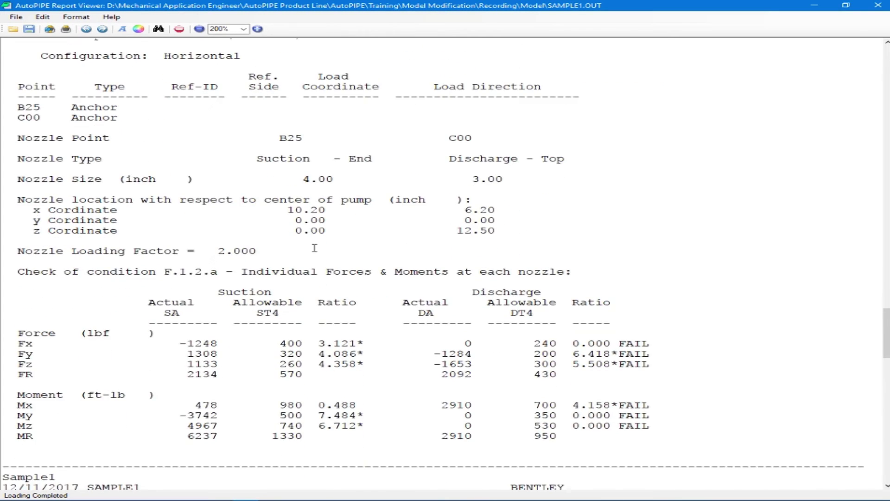
pyautogui.scroll(-4, 315, 248)
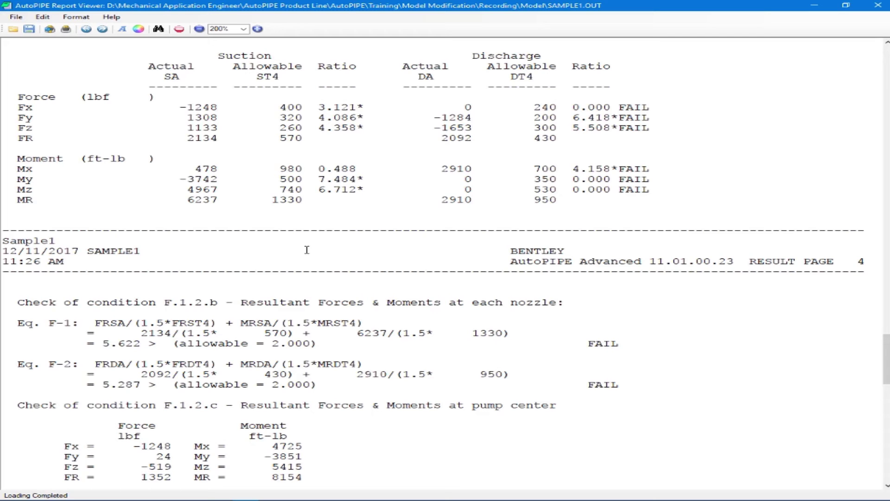
pyautogui.scroll(-3, 306, 250)
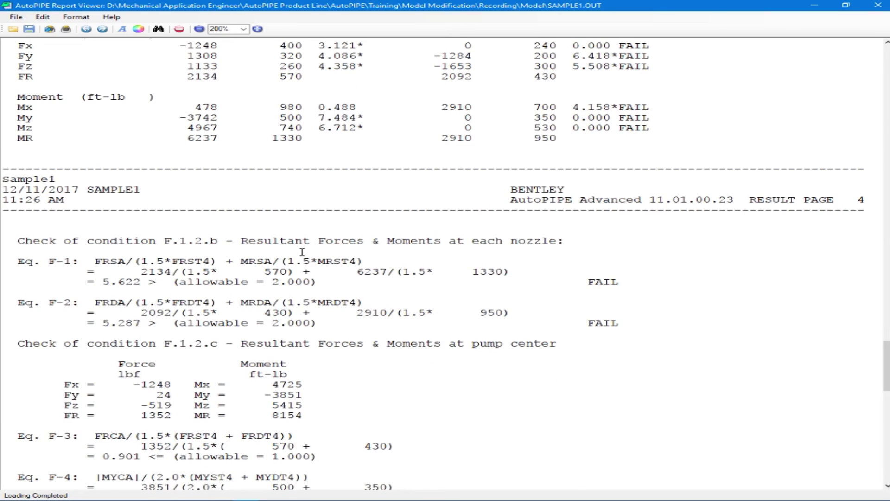
pyautogui.scroll(-3, 297, 249)
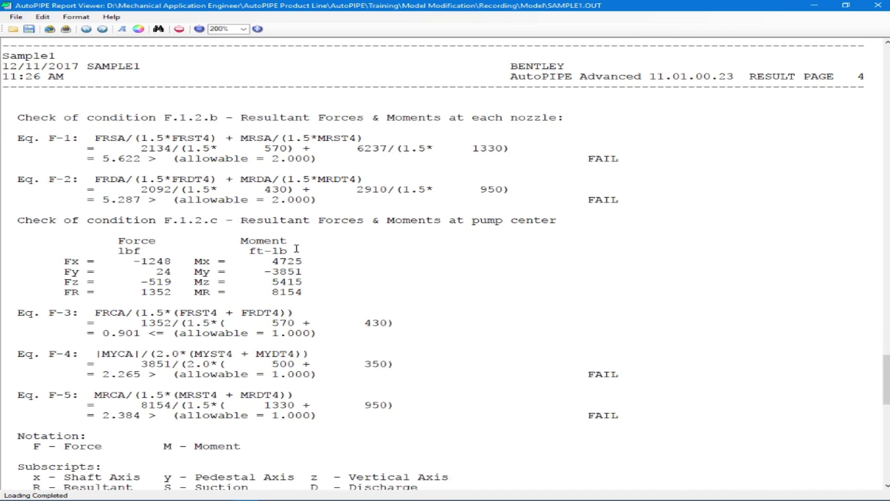
pyautogui.scroll(-1, 297, 248)
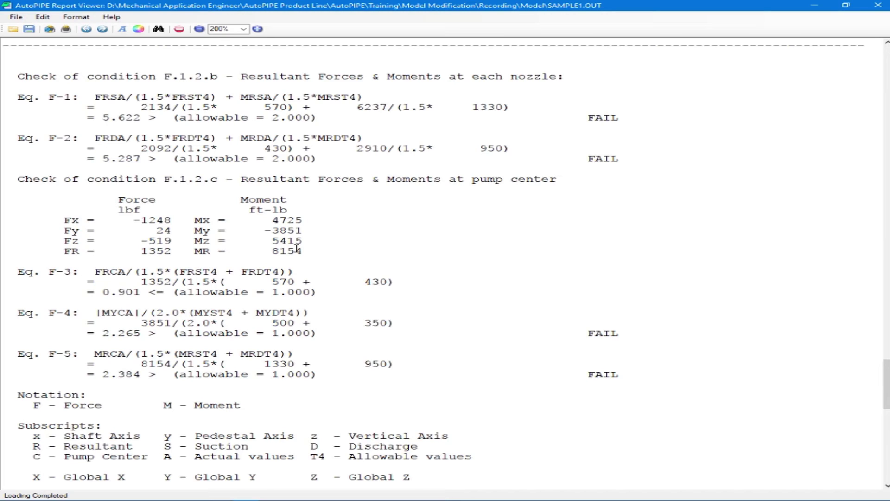
pyautogui.scroll(-7, 298, 242)
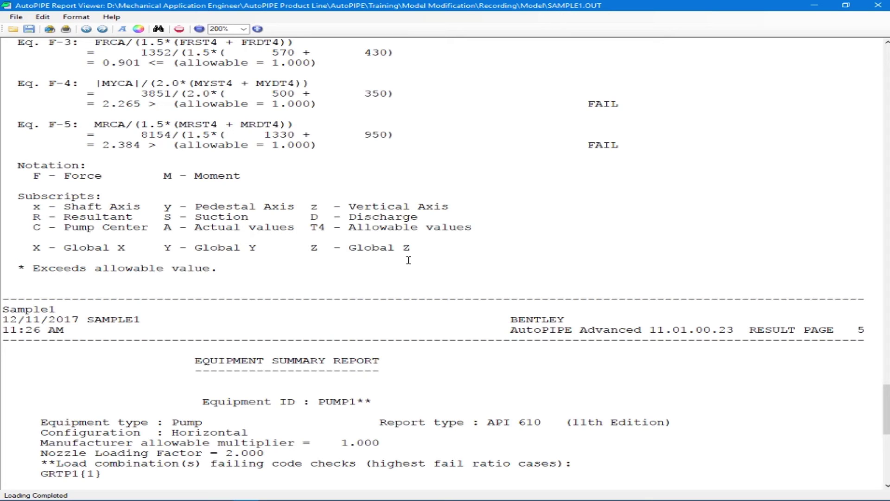
# Scroll down to the Reference Point Loads tables for D25-1 and E00-1.
pyautogui.scroll(-9, 409, 260)
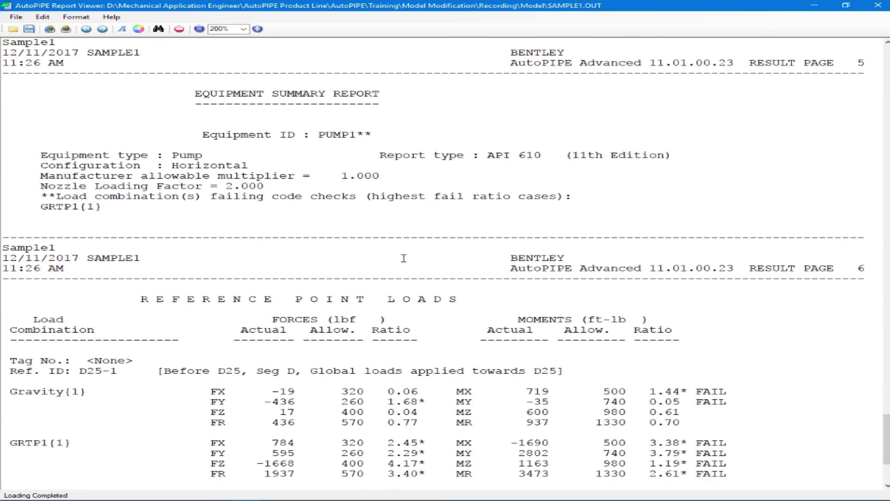
pyautogui.scroll(-5, 403, 258)
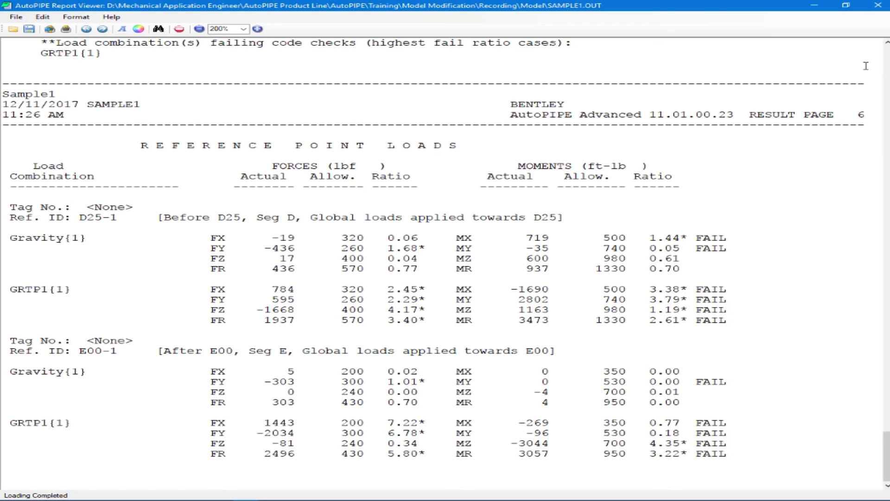
# Close the report viewer and show the whole Sample1 model in the default isometric view.
pyautogui.click(877, 6)
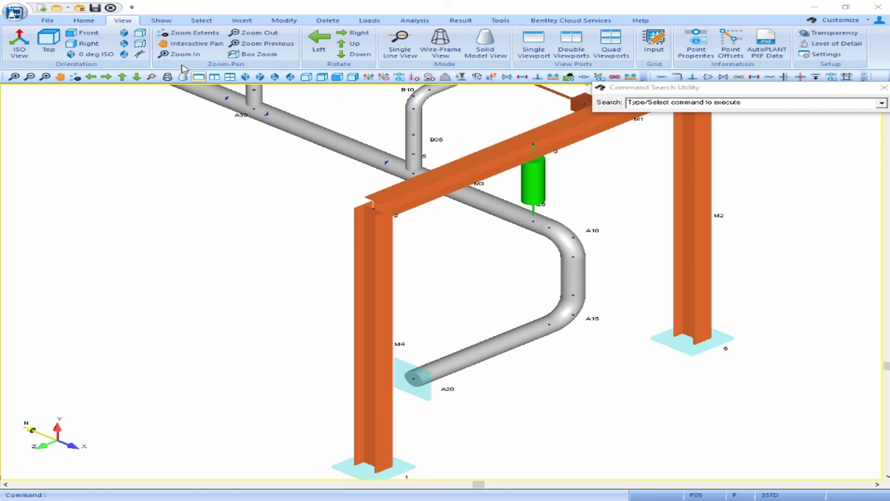
pyautogui.click(141, 35)
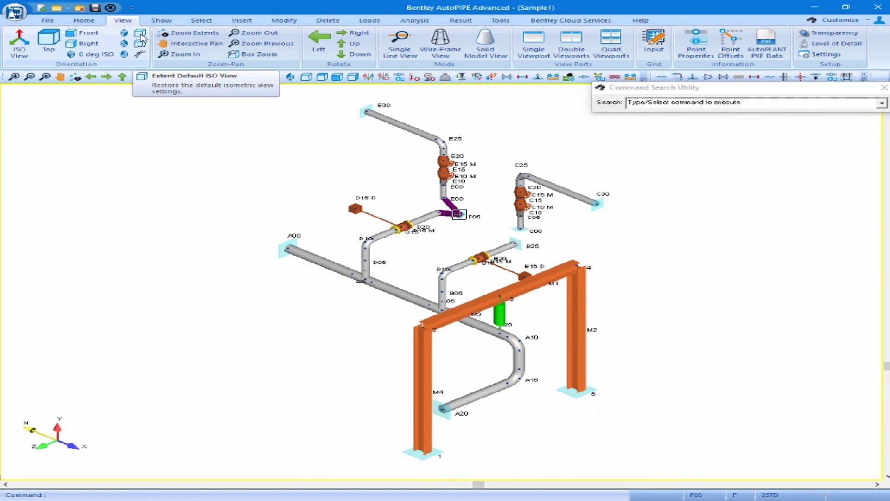
pyautogui.click(47, 21)
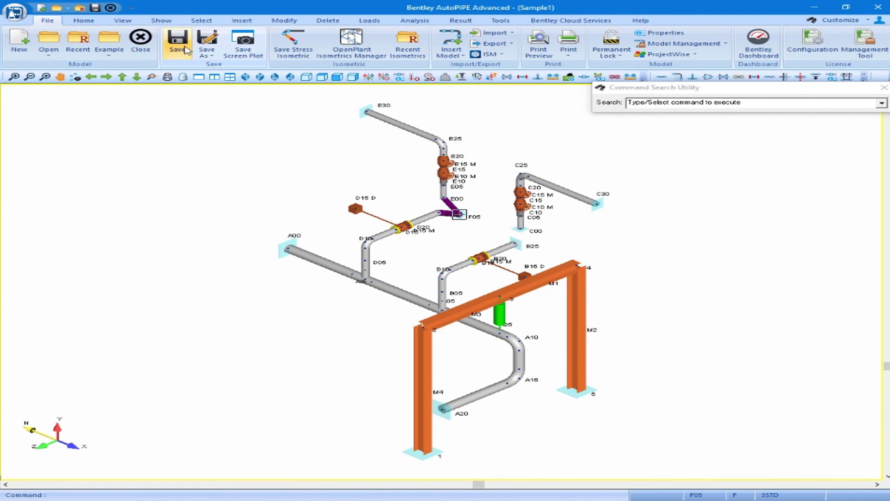